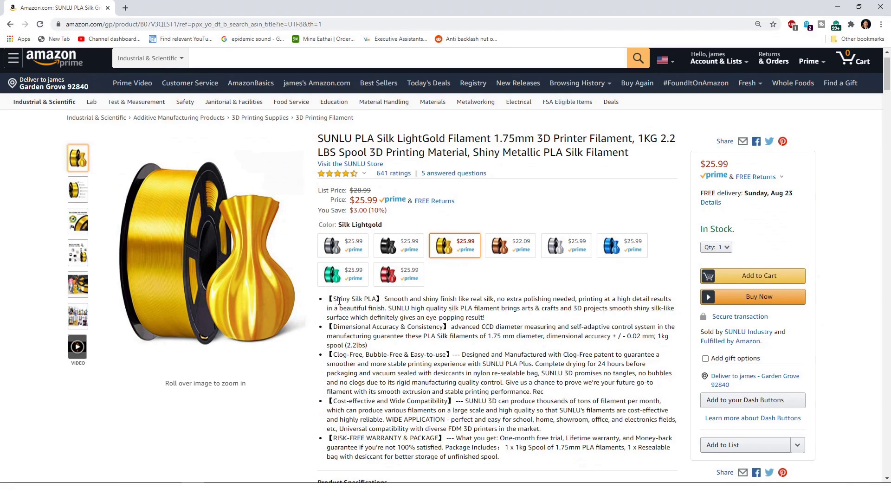
Step: Preview the Grey colour variant, then switch back to the Silk Lightgold filament
click(353, 257)
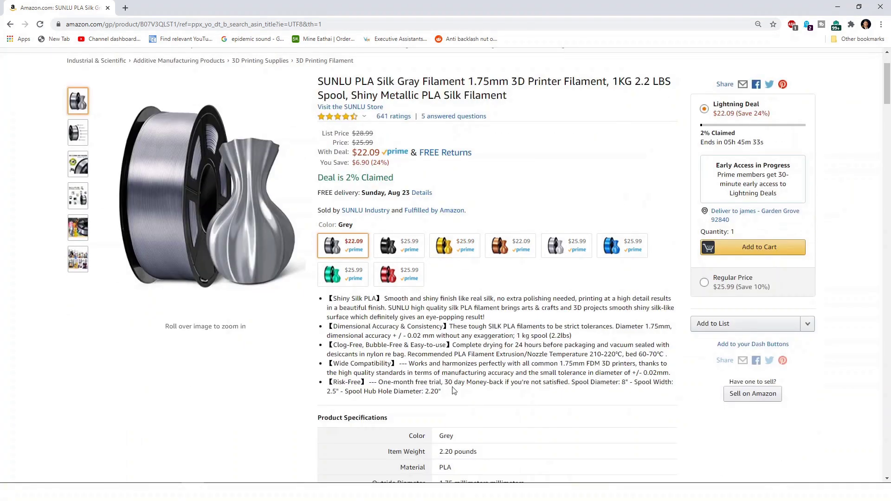
scroll(457, 373, down, 4)
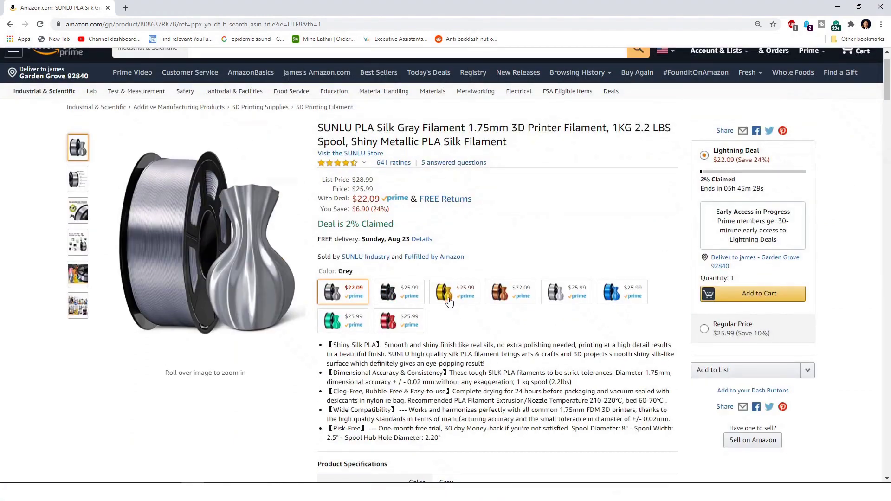
click(448, 299)
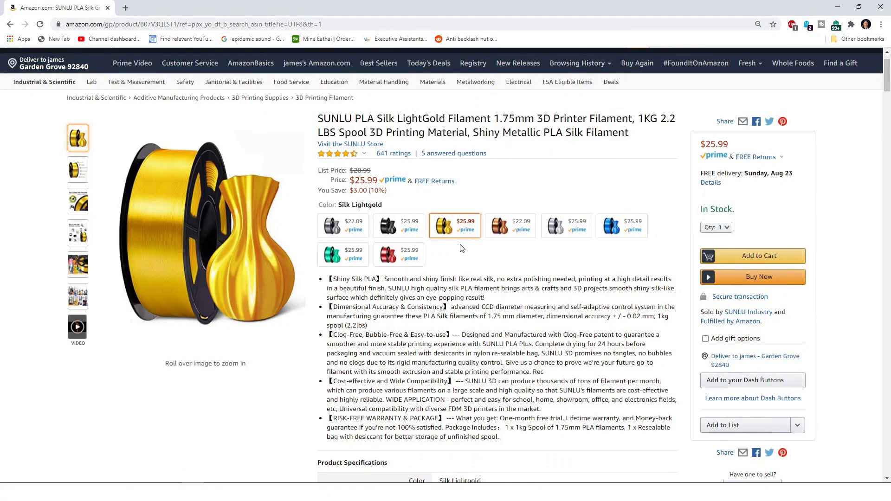
Step: Scroll to the product description and highlight the 190–220℃ printing temperature range
scroll(460, 248, down, 15)
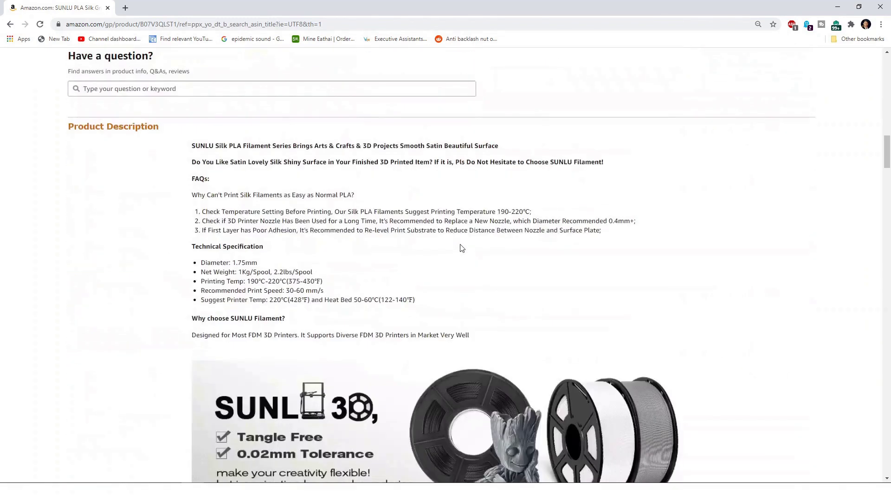
scroll(460, 248, down, 2)
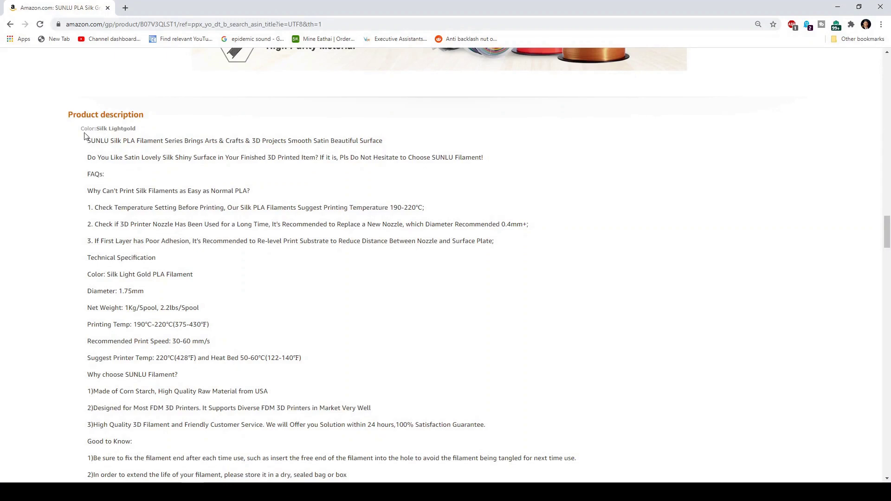
scroll(142, 307, down, 1)
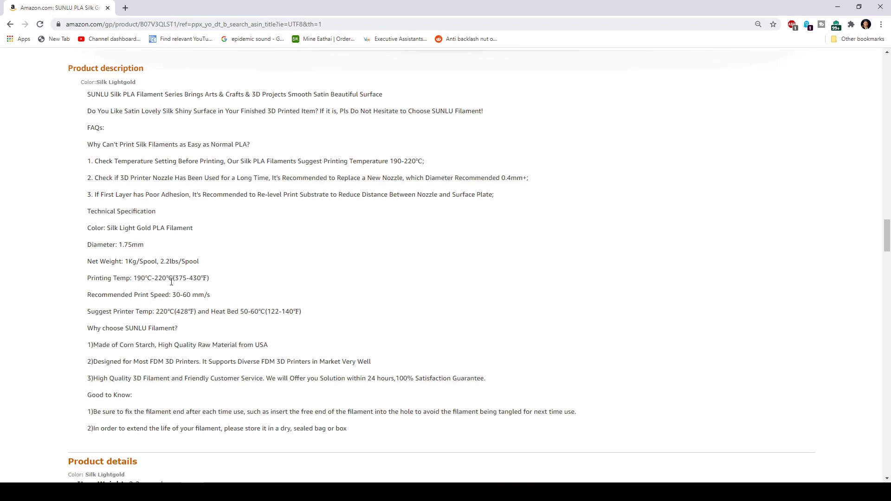
scroll(172, 282, up, 1)
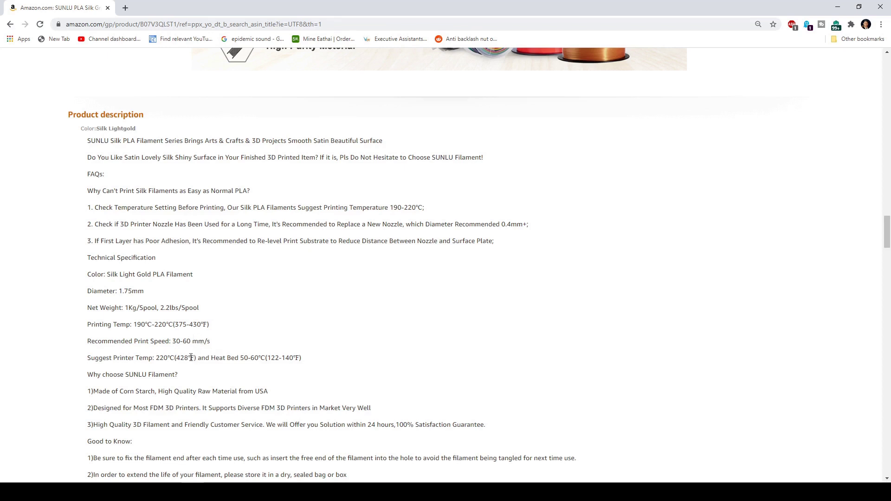
drag(152, 358, 120, 358)
drag(136, 325, 166, 325)
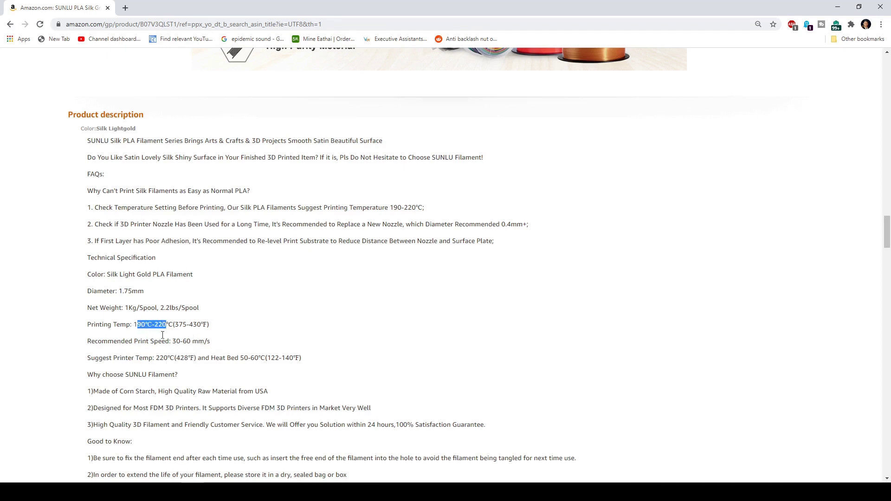
click(136, 326)
scroll(232, 356, up, 1)
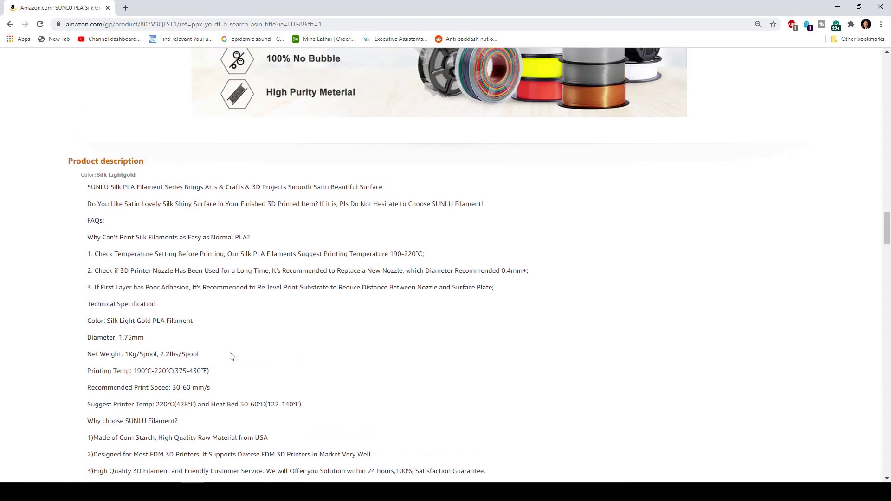
scroll(223, 359, down, 1)
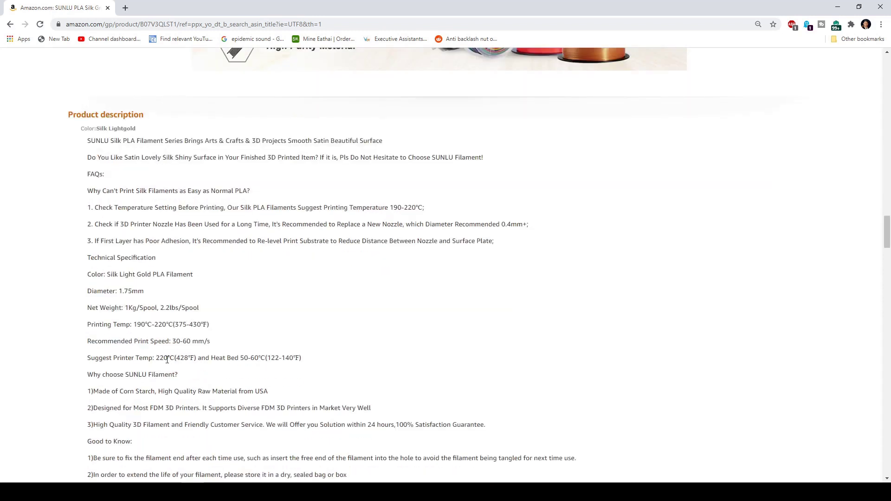
Step: Return to Cura and orbit, pan and zoom in on the tower's 210–225 temperature labels
key(alt+Tab)
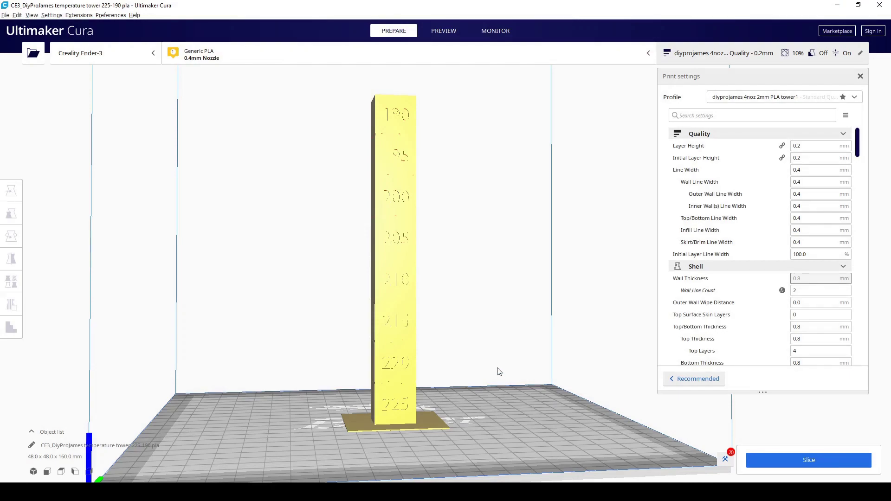
key(alt+Tab)
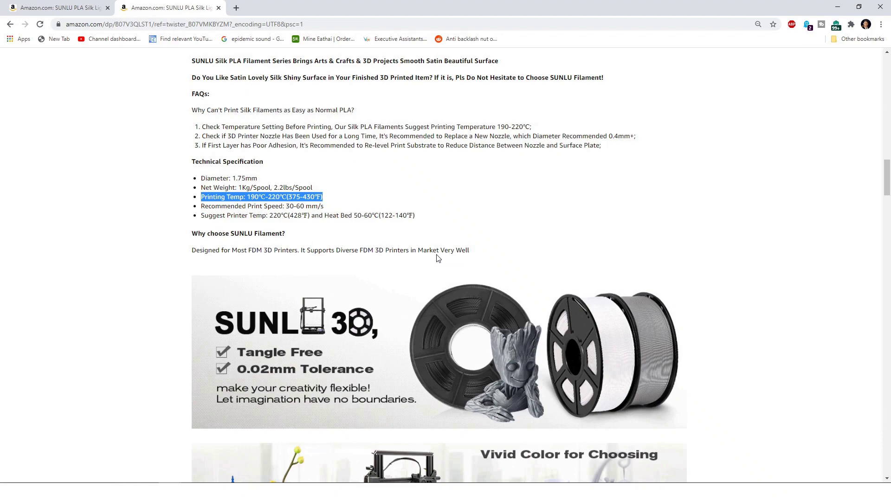
key(alt+Tab)
scroll(391, 353, up, 2)
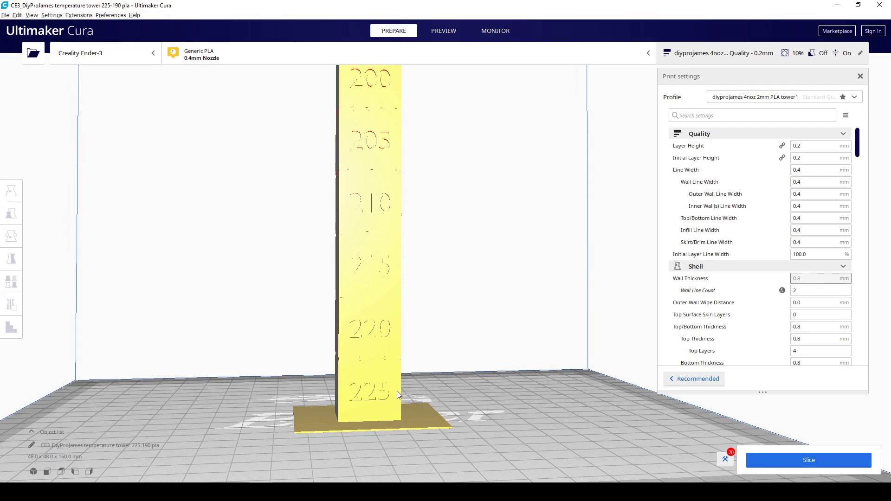
right_drag(448, 395, 383, 393)
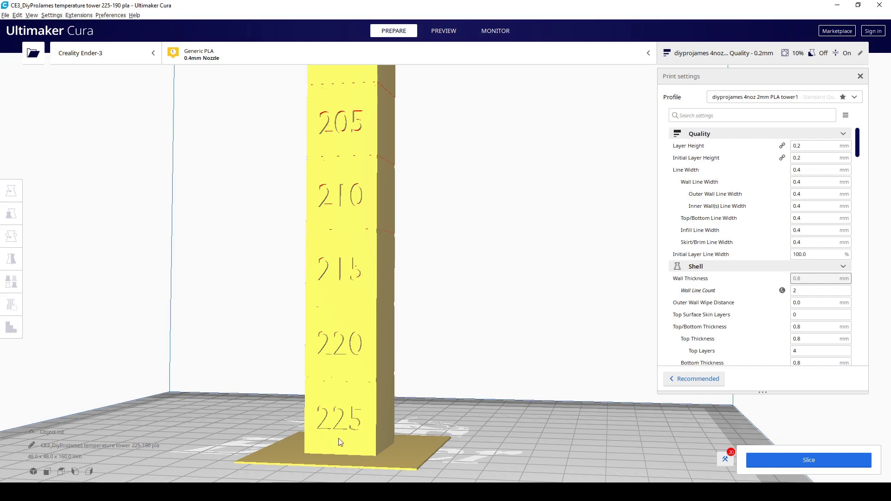
middle_drag(355, 378, 377, 383)
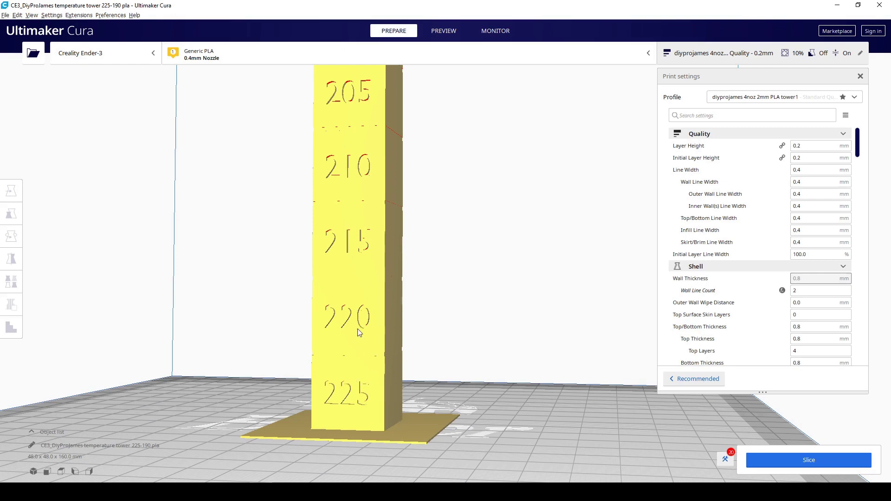
scroll(347, 434, up, 3)
right_drag(348, 434, 393, 412)
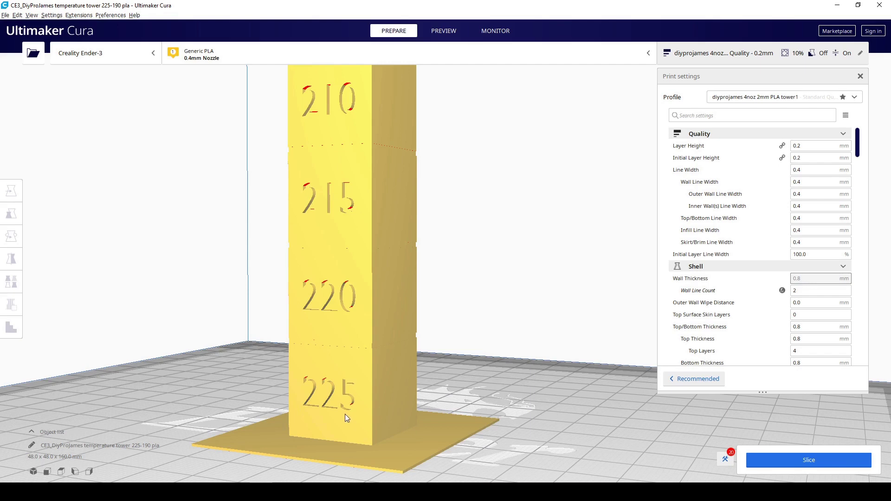
Step: Select the tower, open Modify G-Code and remove the four existing ChangeAtZ scripts
click(466, 427)
click(80, 15)
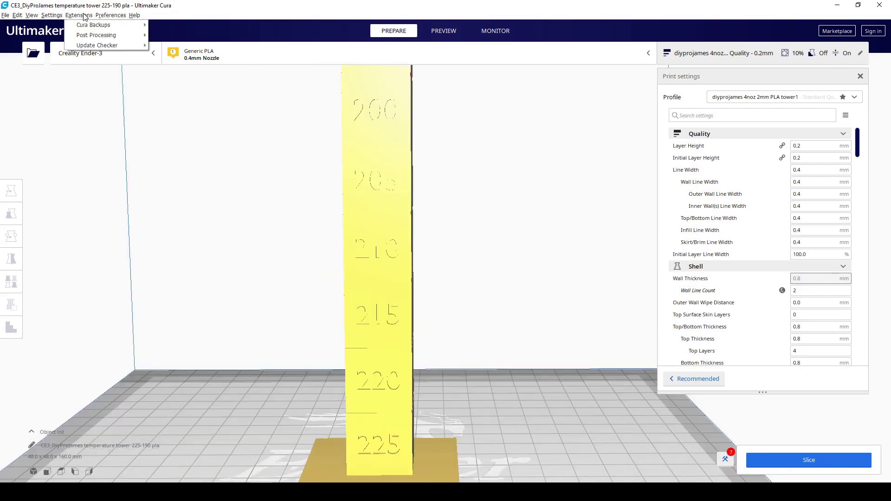
mouse_move(95, 37)
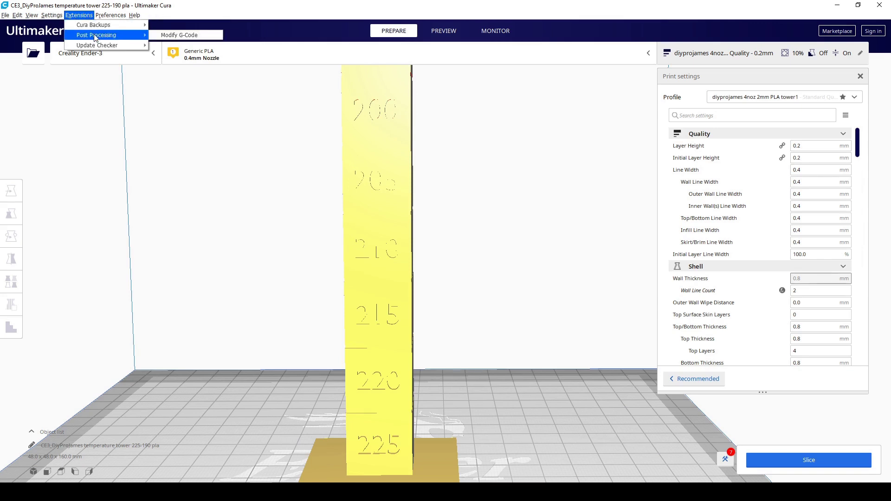
click(179, 34)
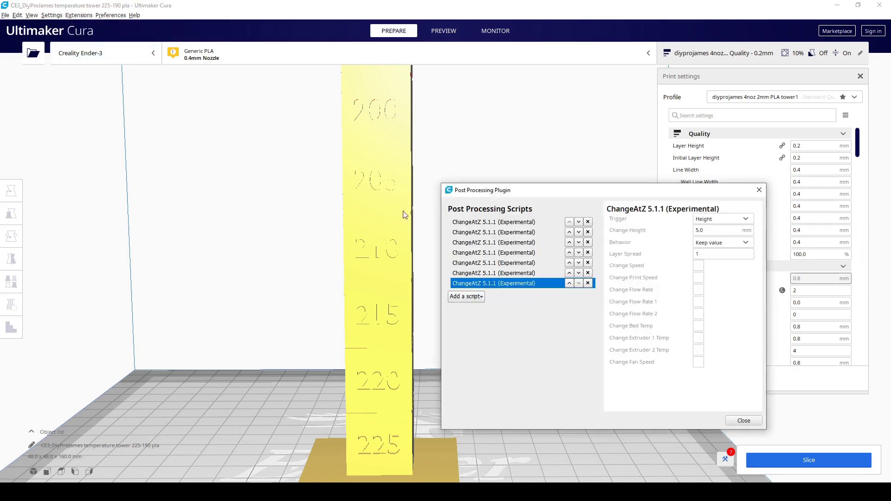
click(588, 222)
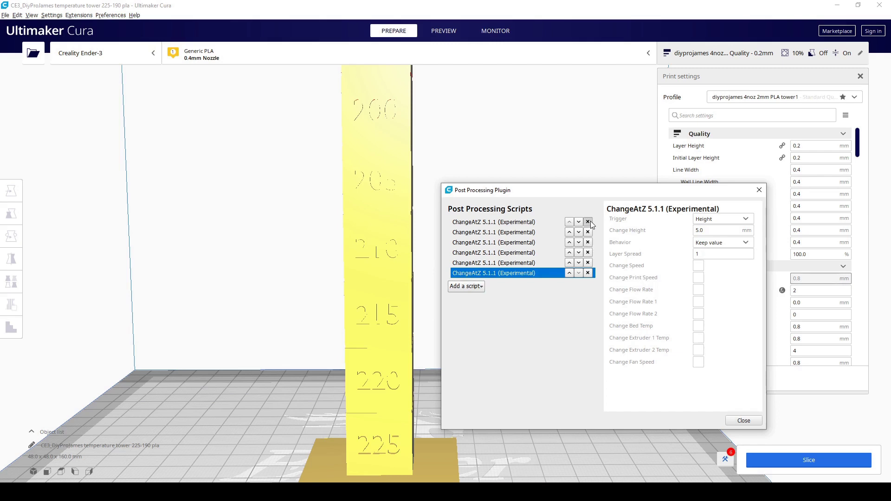
click(587, 222)
click(588, 222)
click(588, 222)
click(588, 221)
click(588, 221)
click(588, 222)
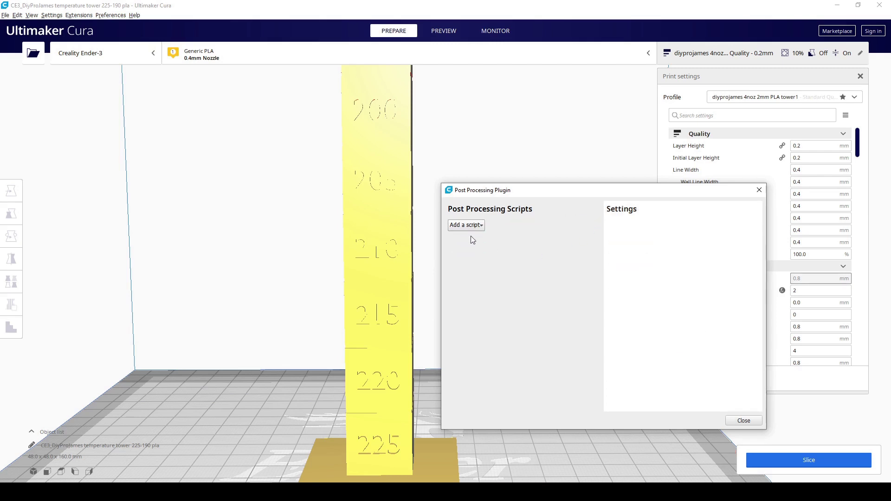
Step: Add seven ChangeAtZ 5.1.1 scripts to the post-processing list
click(471, 228)
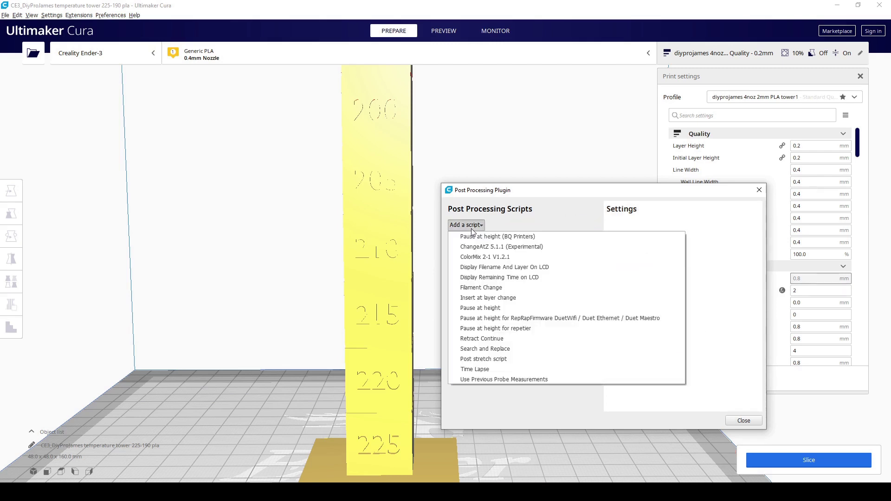
click(542, 249)
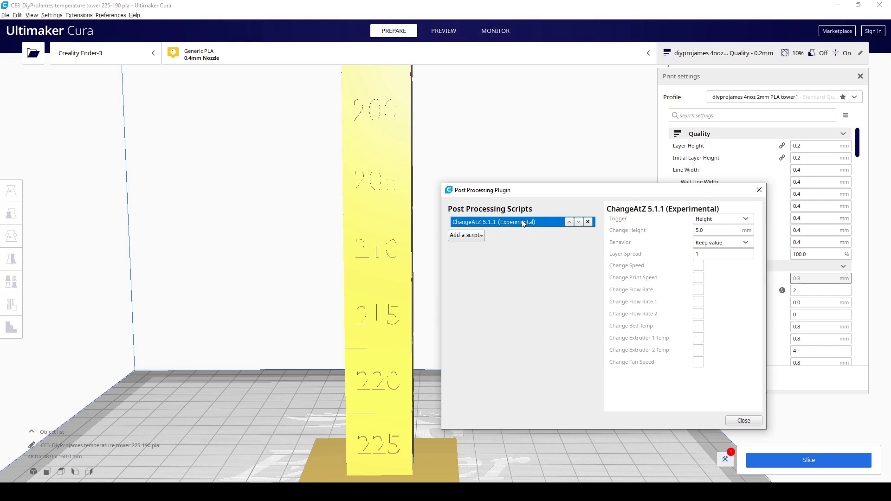
click(466, 236)
click(477, 256)
click(477, 248)
click(484, 269)
click(475, 256)
click(484, 277)
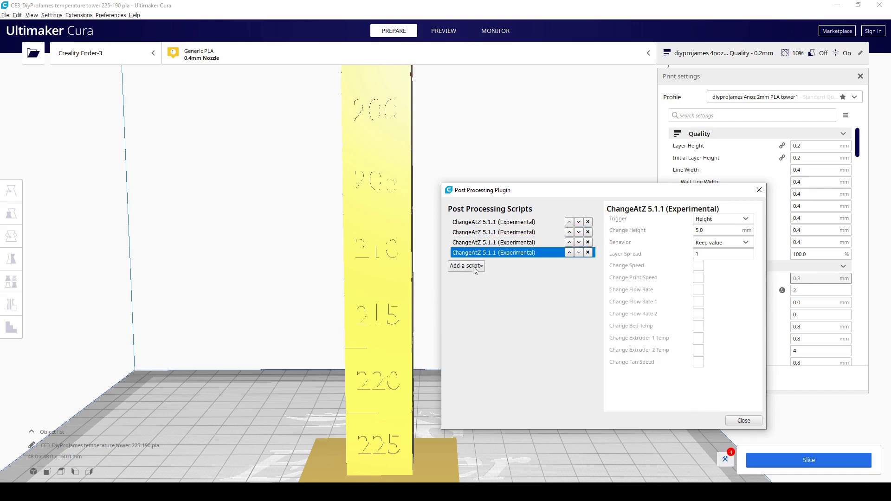
click(478, 265)
click(479, 285)
click(478, 276)
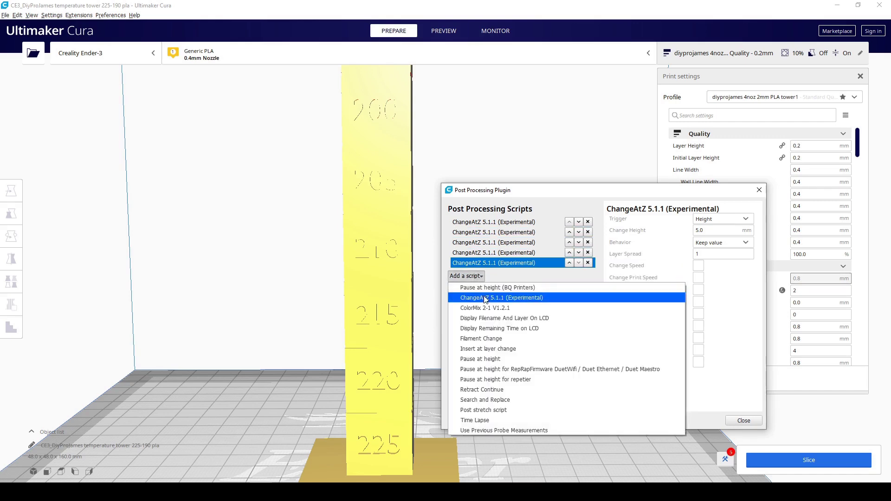
click(483, 296)
click(474, 287)
click(484, 315)
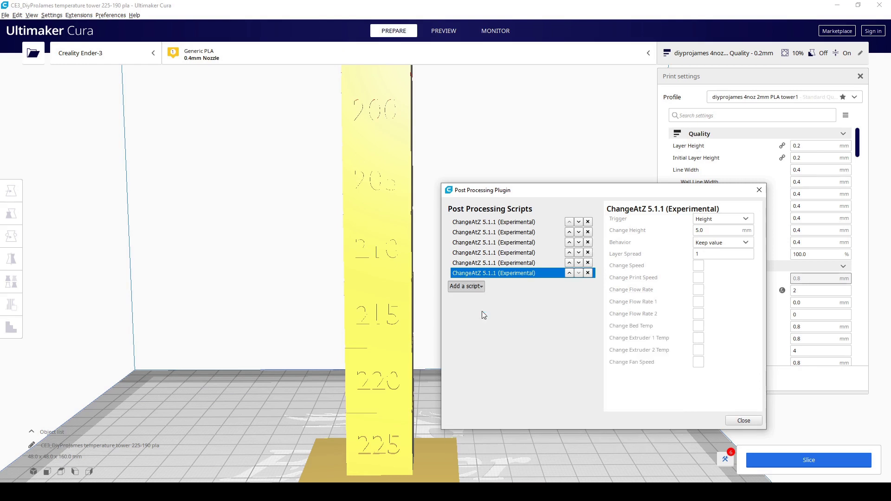
click(523, 222)
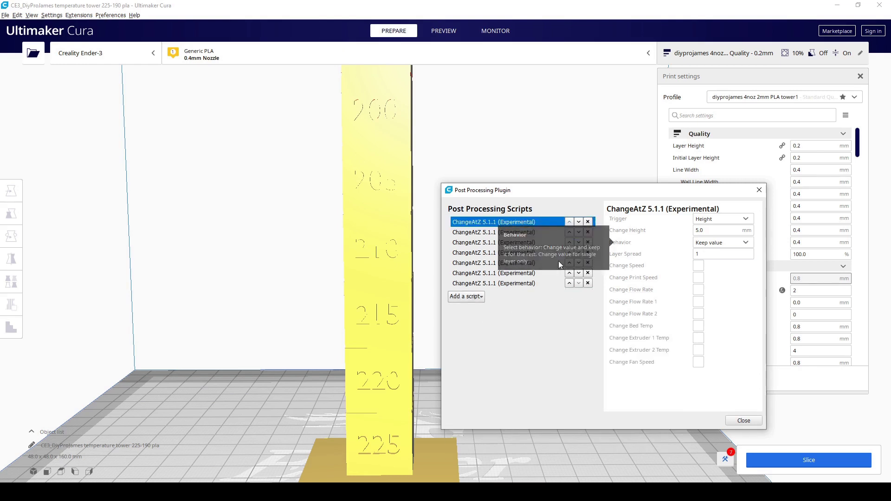
Step: Set the first three ChangeAtZ scripts' change heights to 20, 40 and 60 mm
key(Tab)
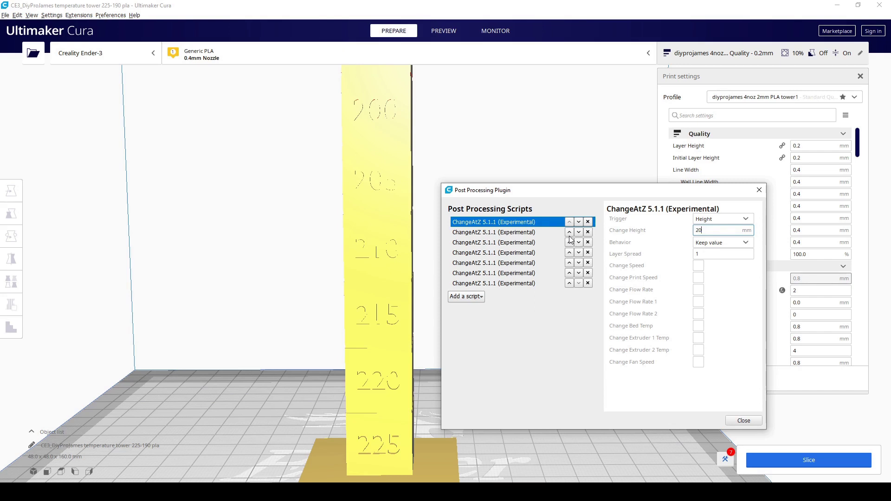
text(20)
click(550, 232)
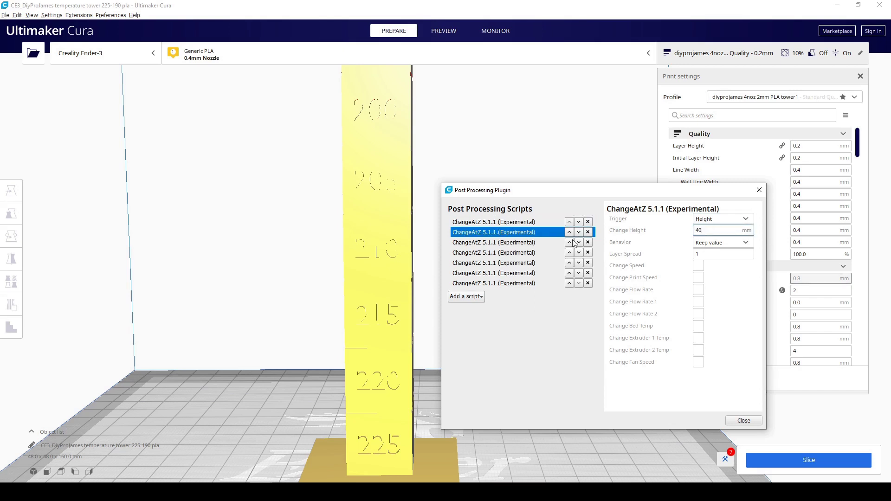
click(539, 243)
click(720, 229)
key(ctrl+a)
text(60)
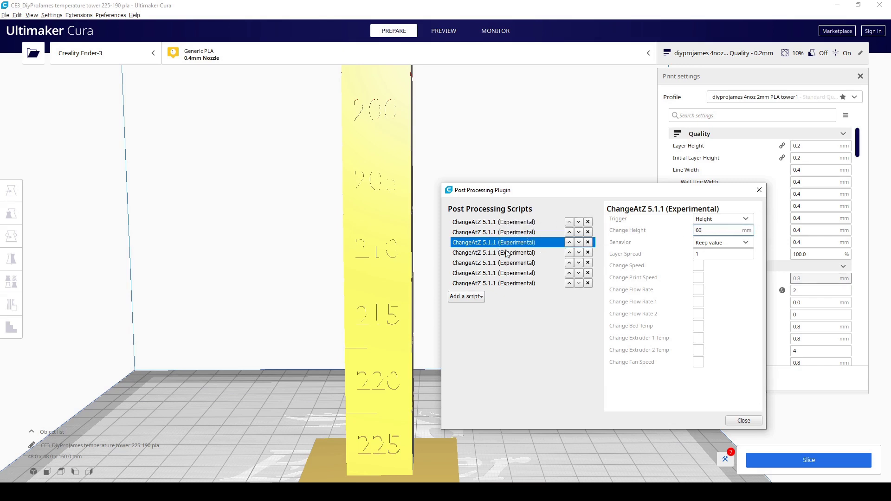
Step: Set the remaining scripts to 80, 100, 120 and 140 mm and close the dialog
click(496, 253)
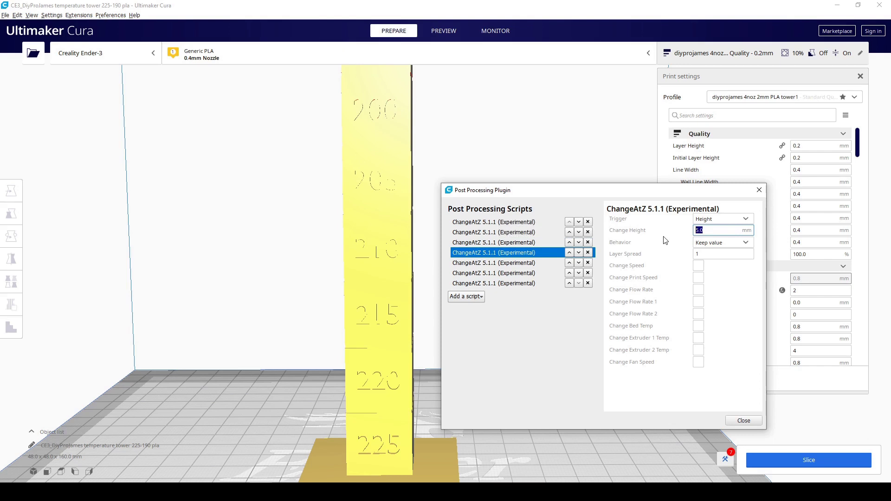
click(502, 263)
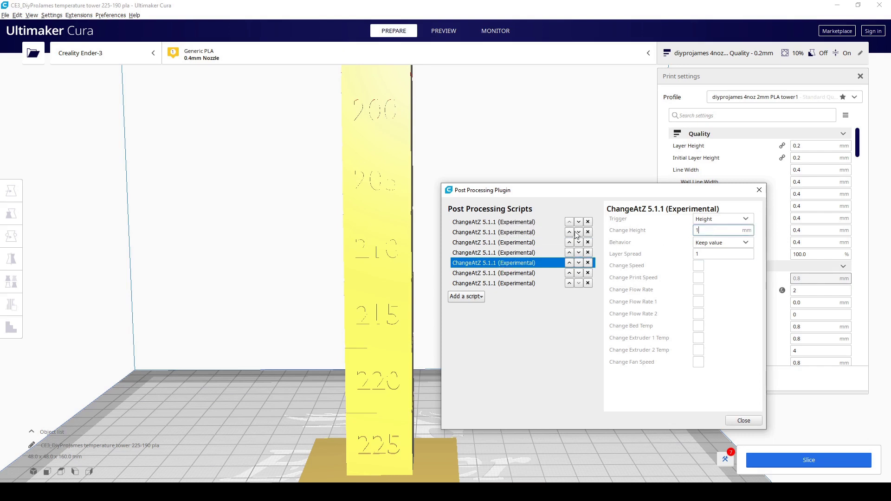
click(517, 273)
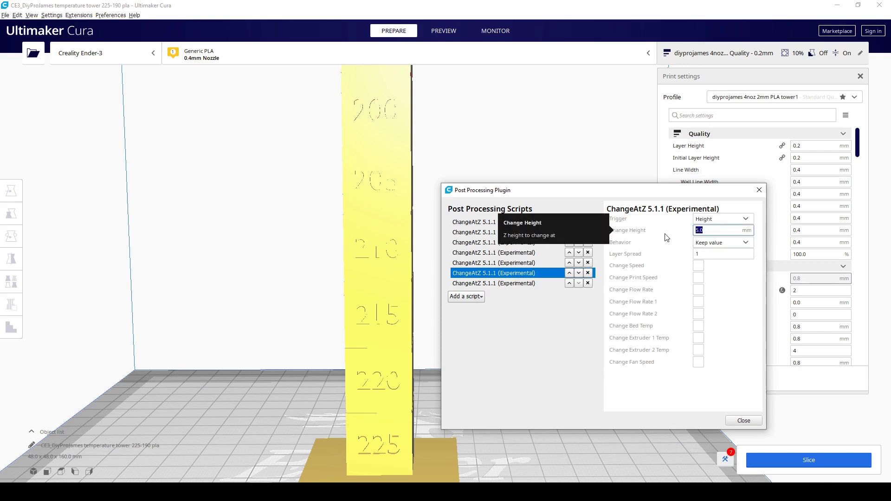
click(544, 283)
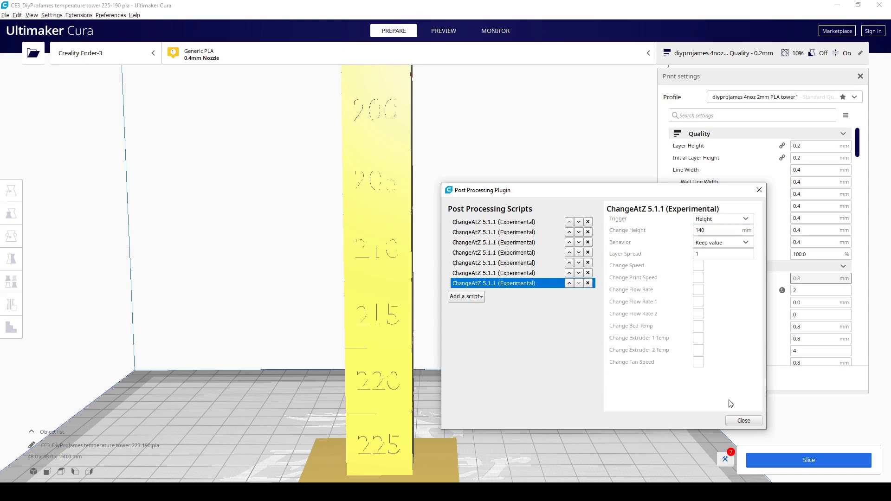
click(744, 420)
scroll(519, 304, down, 2)
scroll(471, 264, down, 5)
scroll(462, 247, up, 4)
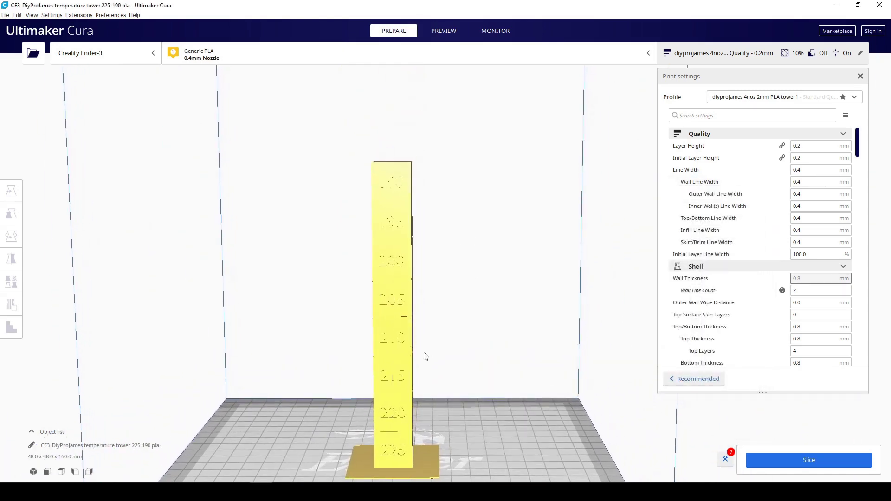
Step: Face the tower, reopen Modify G-Code and check the first and last (140 mm) ChangeAtZ heights
scroll(447, 252, up, 5)
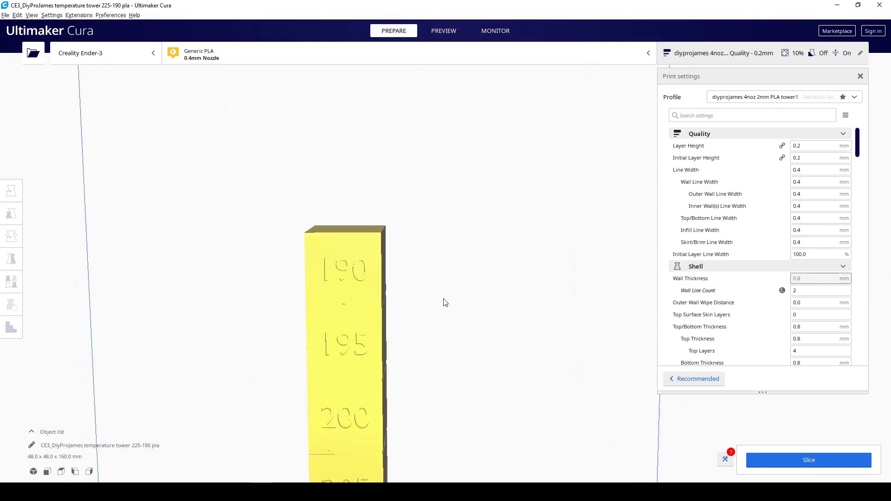
right_drag(442, 304, 392, 214)
click(79, 15)
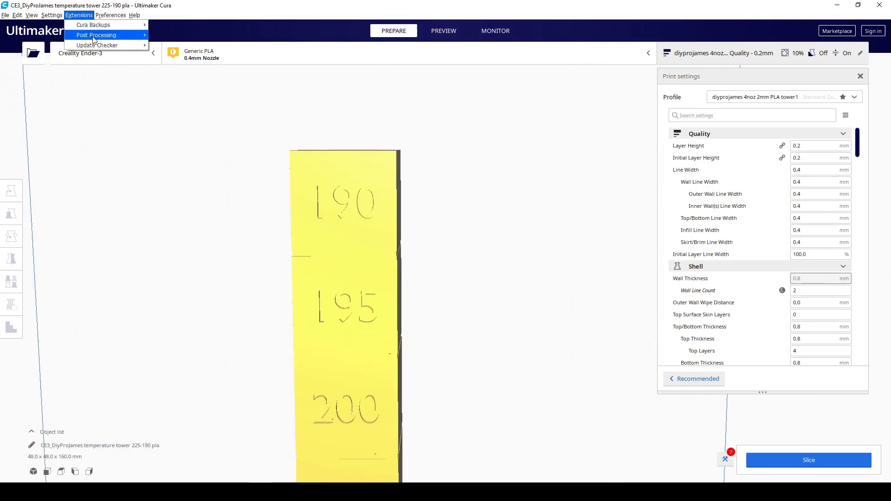
mouse_move(95, 37)
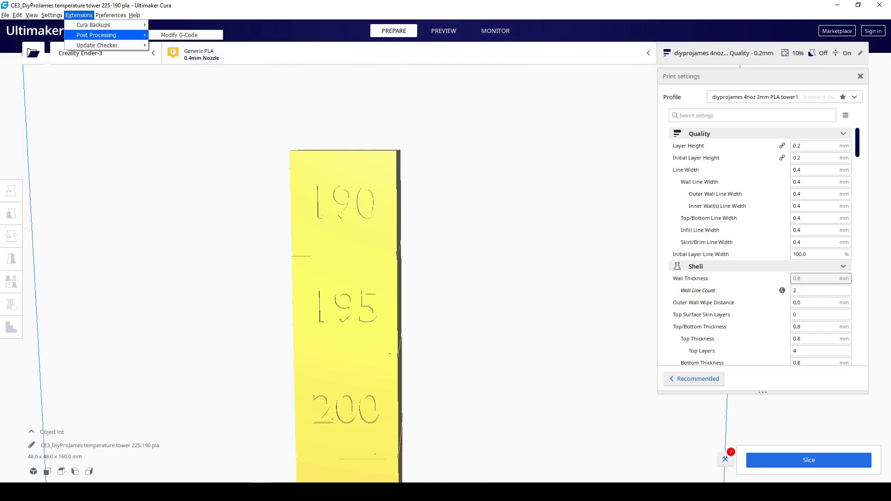
click(726, 461)
click(726, 460)
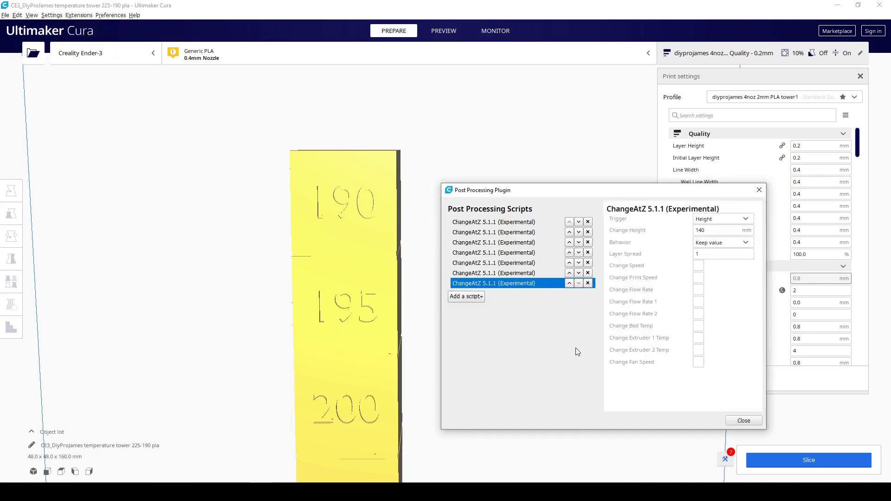
click(511, 223)
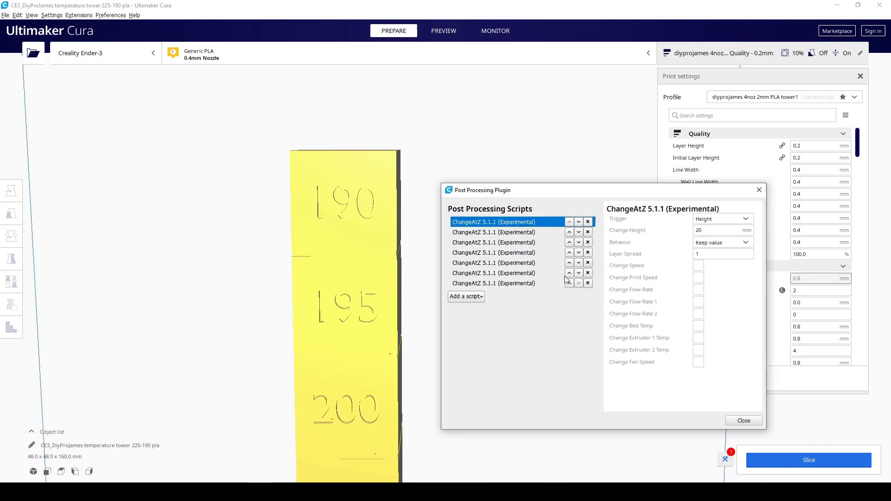
click(519, 283)
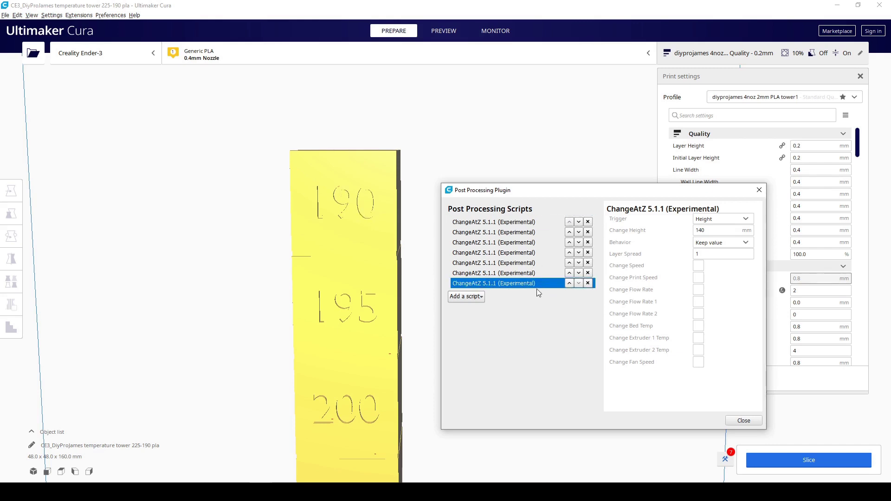
Step: Enable the extruder 1 temperature change and set the sixth ChangeAtZ script to 195 °C
click(701, 340)
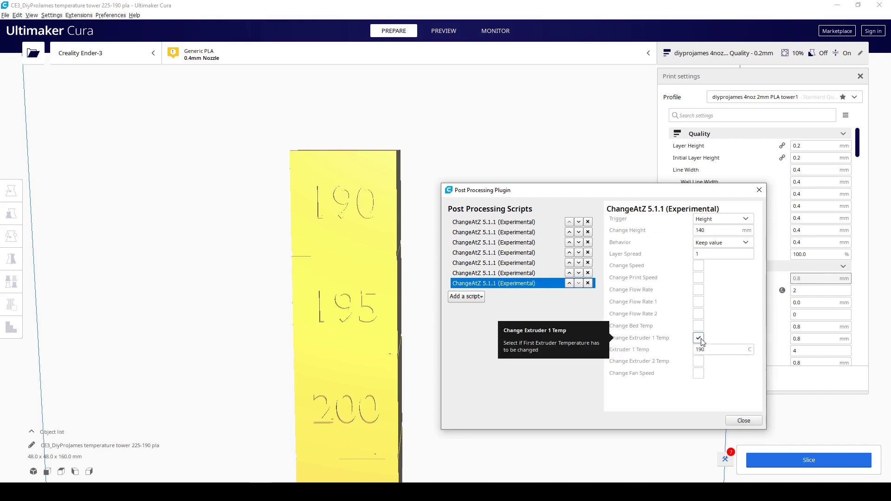
click(505, 274)
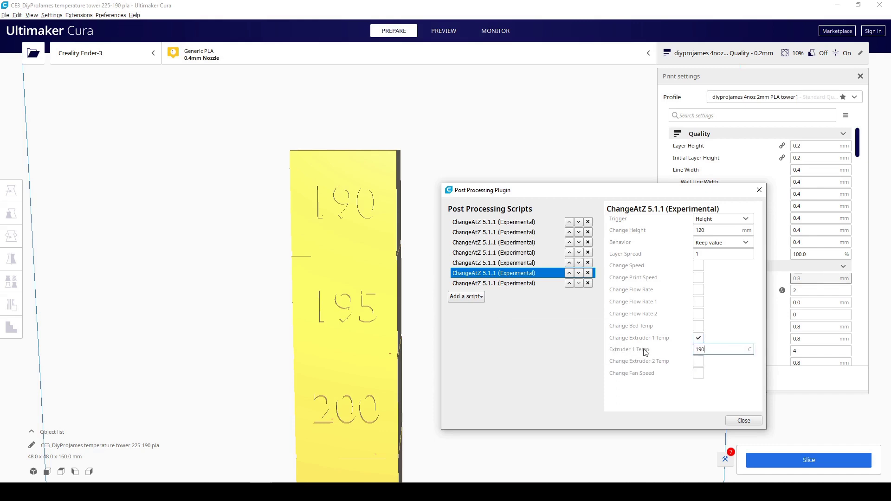
key(ctrl+a)
text(195)
Step: Review every ChangeAtZ step, from 20 mm at 220 °C to 140 mm at 190 °C
click(495, 262)
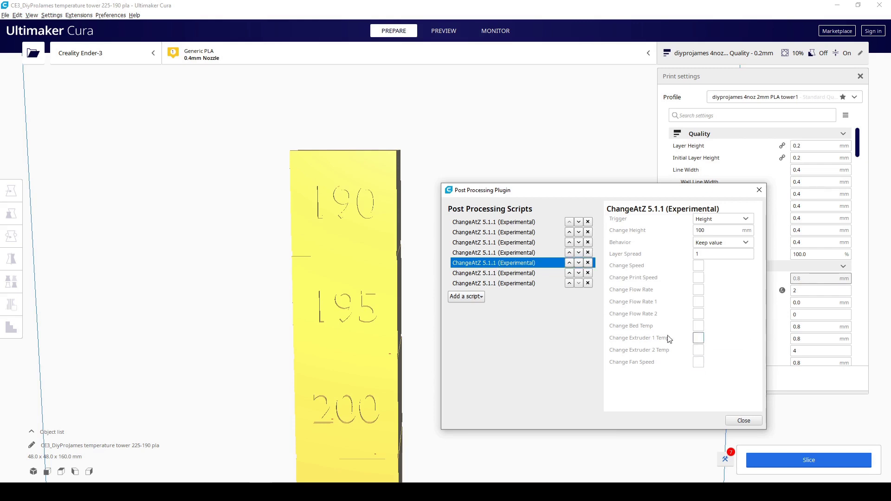
click(538, 253)
click(547, 233)
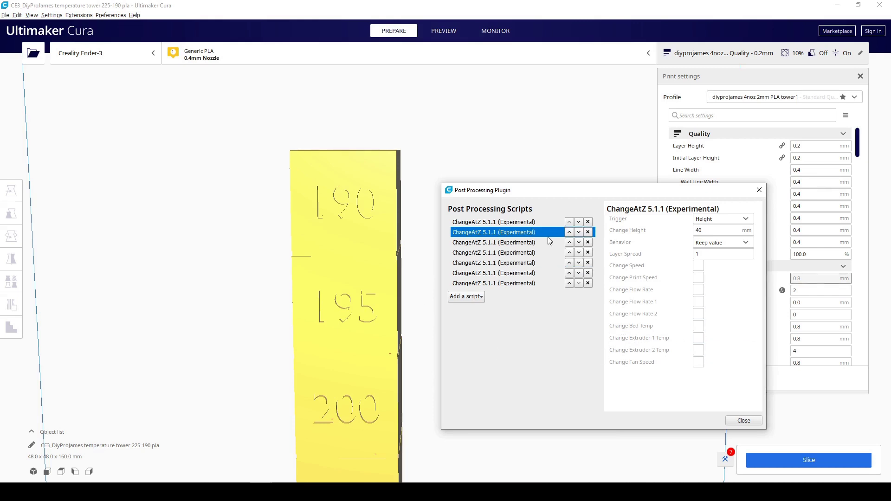
click(546, 241)
key(Up)
click(533, 223)
click(528, 233)
click(528, 244)
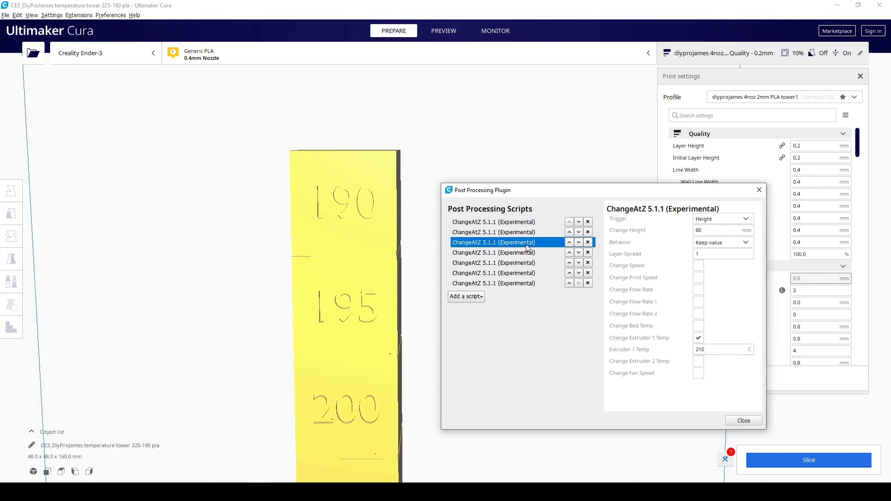
click(528, 253)
click(527, 263)
click(527, 273)
click(528, 283)
click(540, 273)
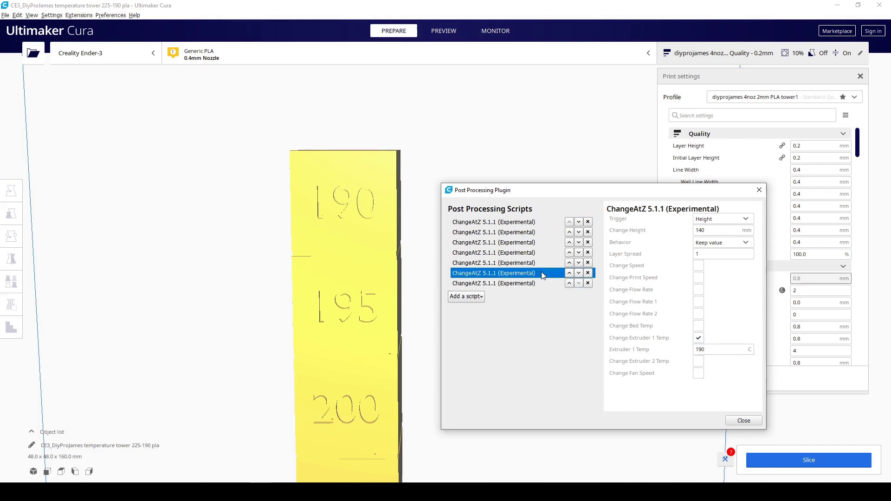
click(531, 222)
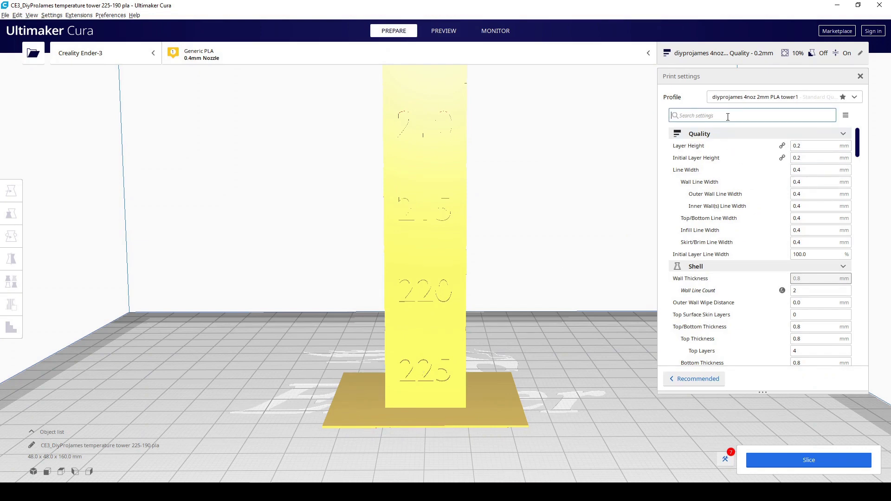
Step: Change Printing Temperature from 205 to 225 °C via the settings search, then clear the search
text(temp)
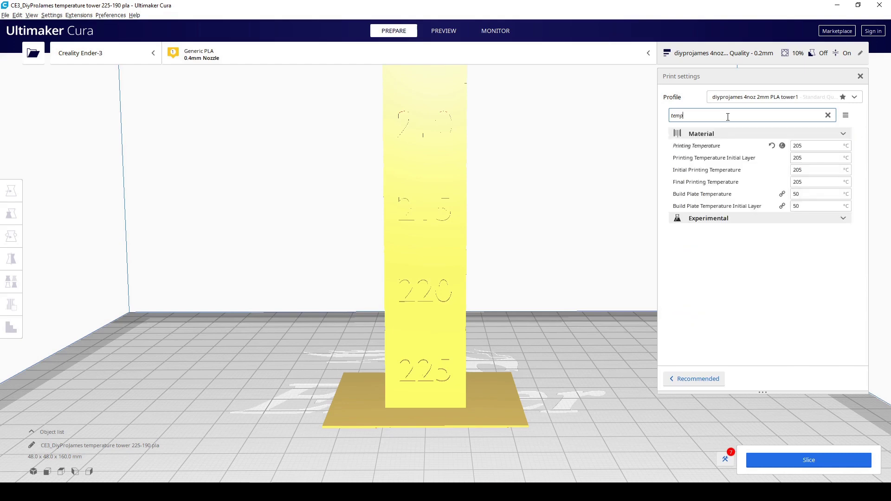
double_click(826, 145)
text(225)
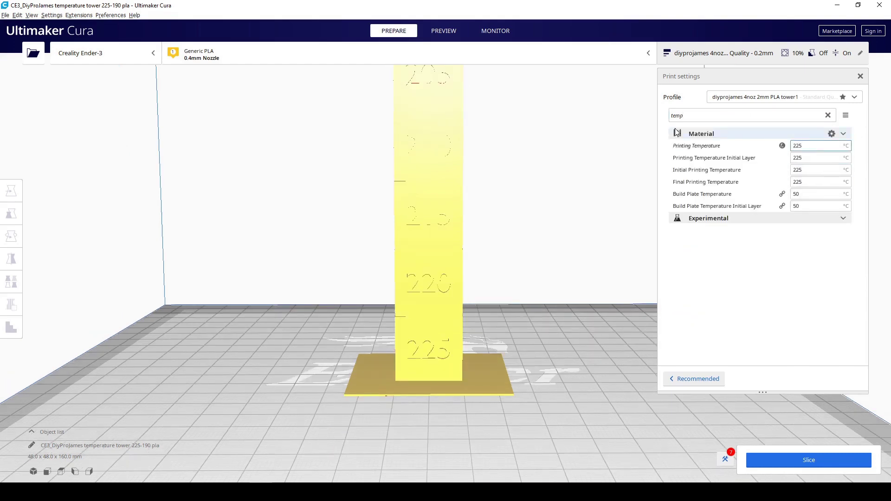
scroll(529, 236, down, 5)
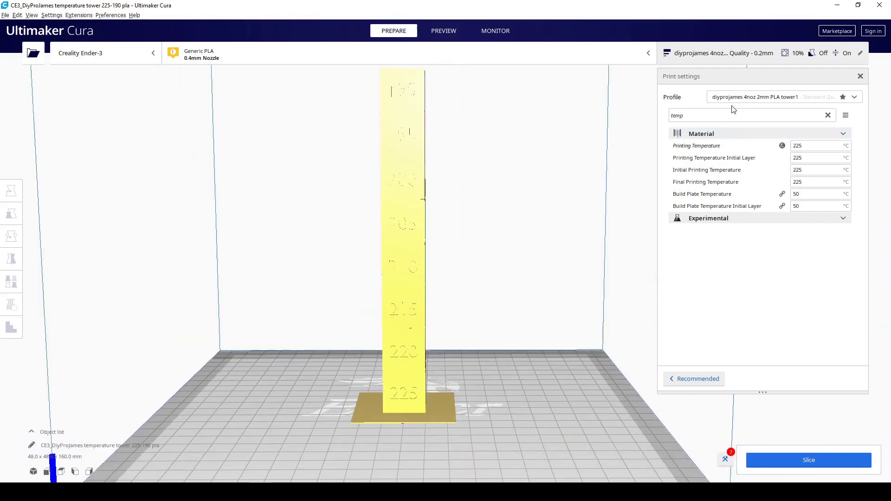
click(828, 116)
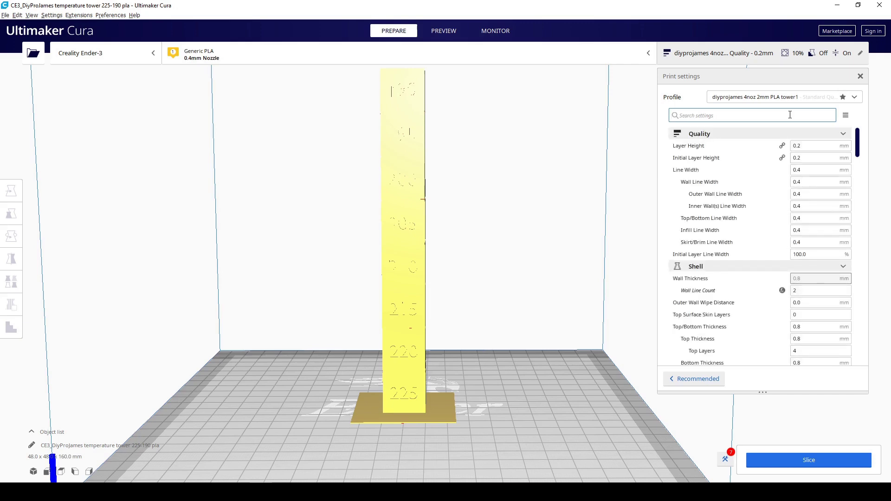
Step: Tick Spiralize Outer Contour under Special Modes, leaving Smooth Spiralized Contours on
scroll(777, 222, down, 15)
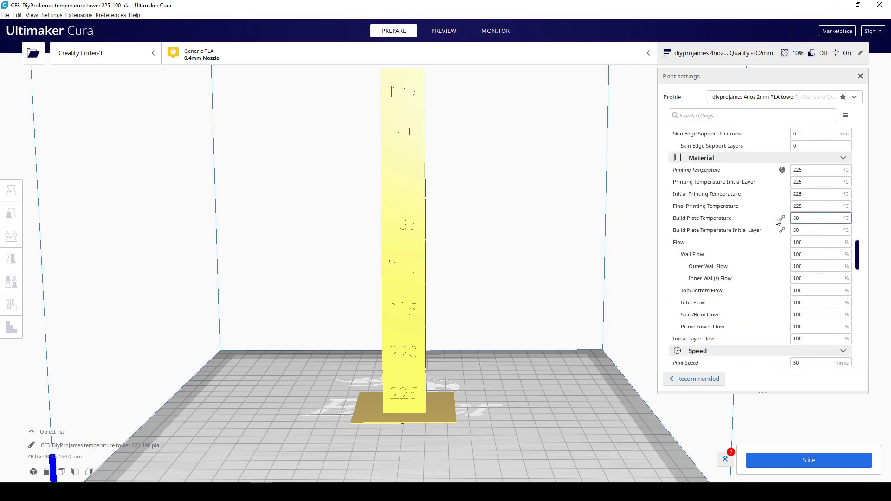
scroll(778, 222, down, 20)
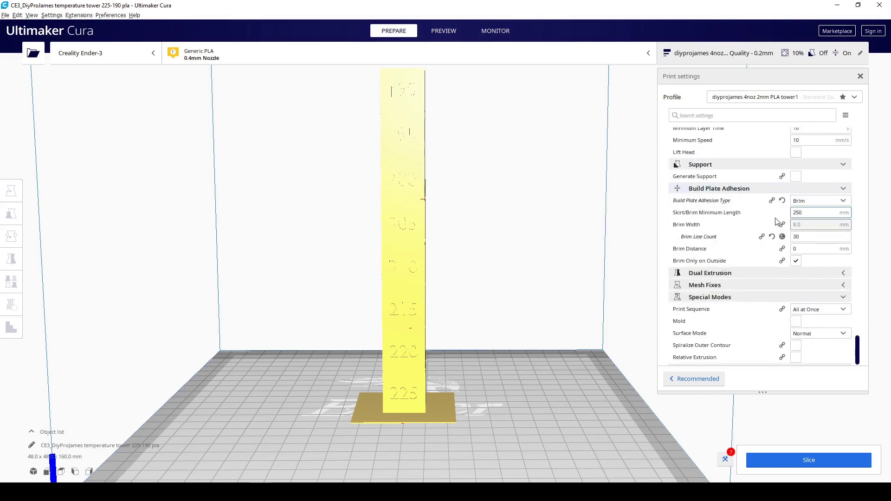
scroll(779, 220, down, 2)
mouse_move(733, 343)
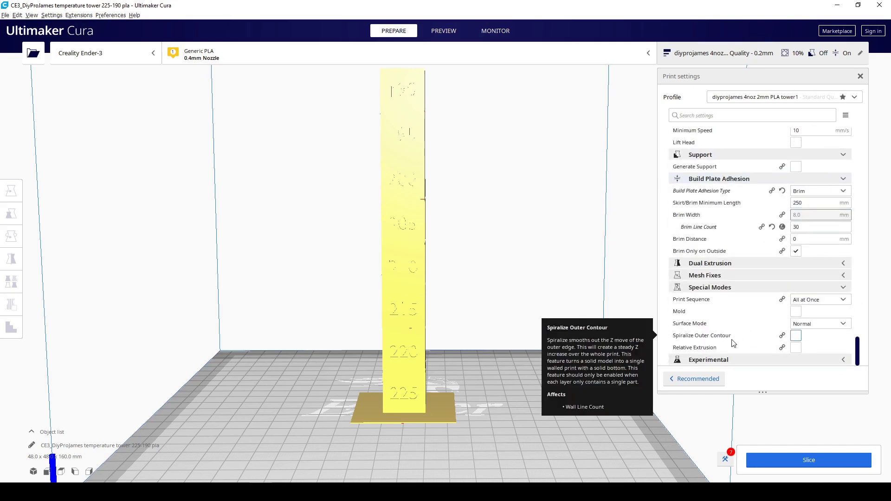
click(795, 336)
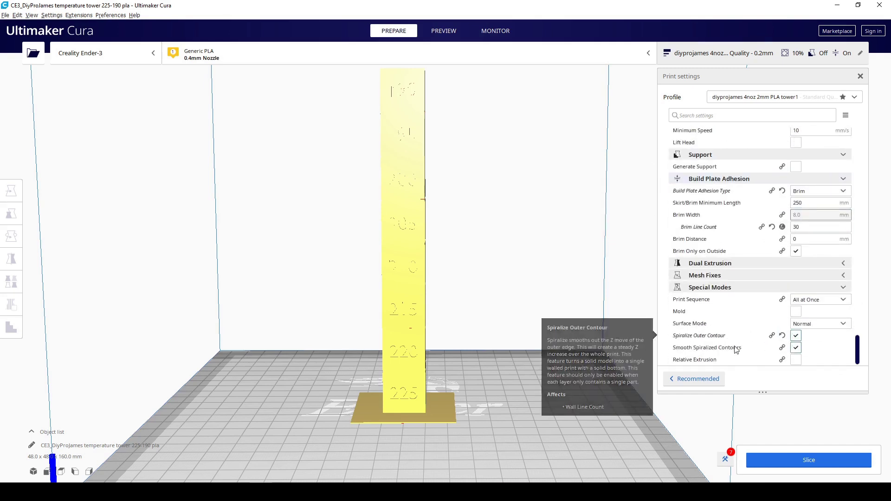
scroll(784, 336, down, 1)
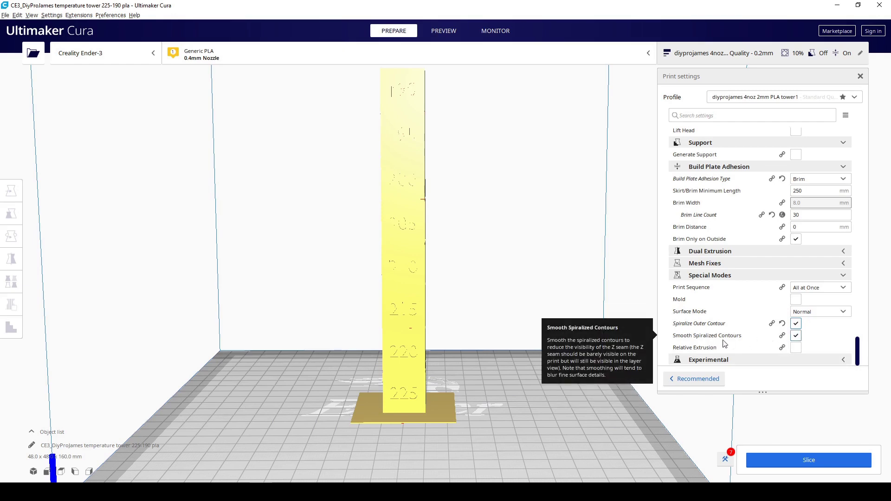
scroll(791, 337, up, 15)
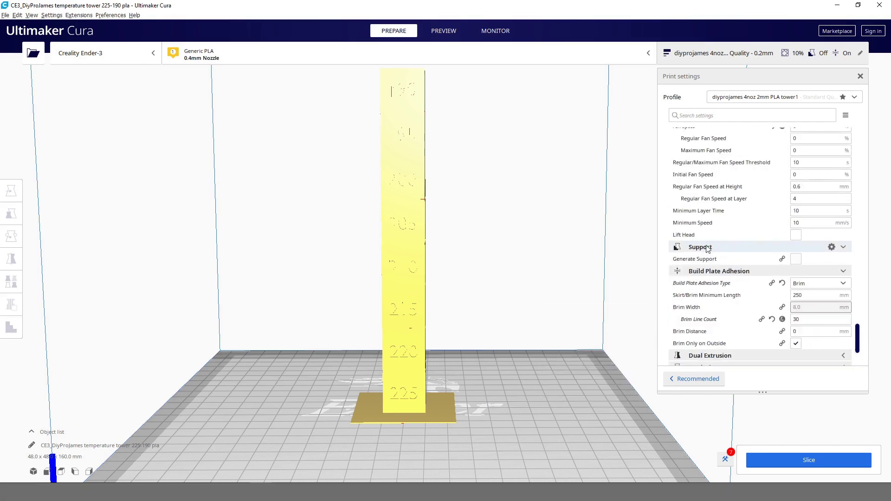
scroll(791, 239, up, 5)
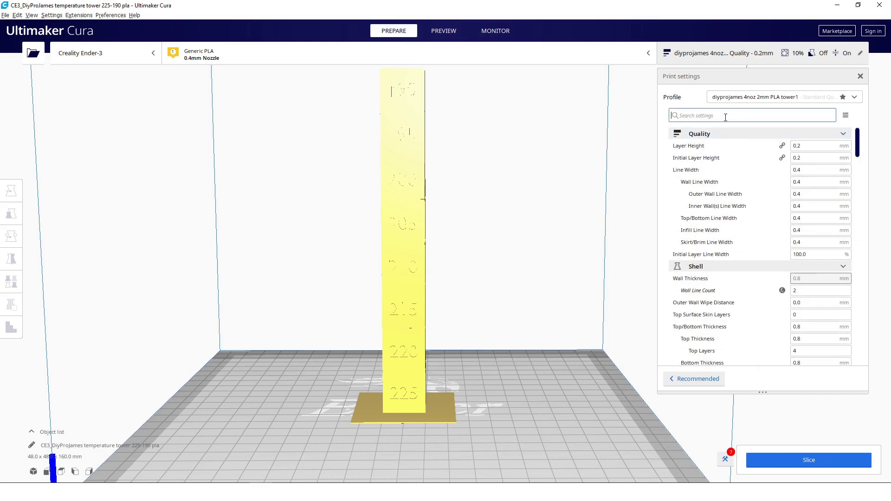
Step: Search the settings and untick Enable Print Cooling
text(tool)
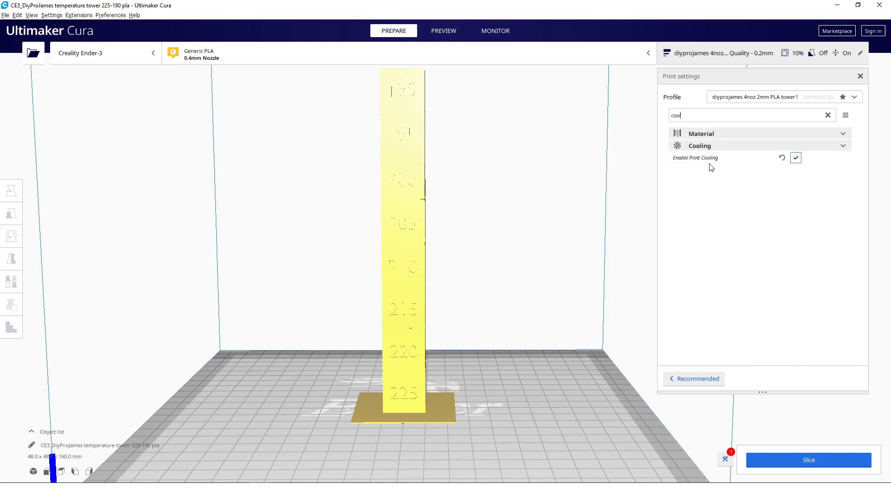
click(795, 159)
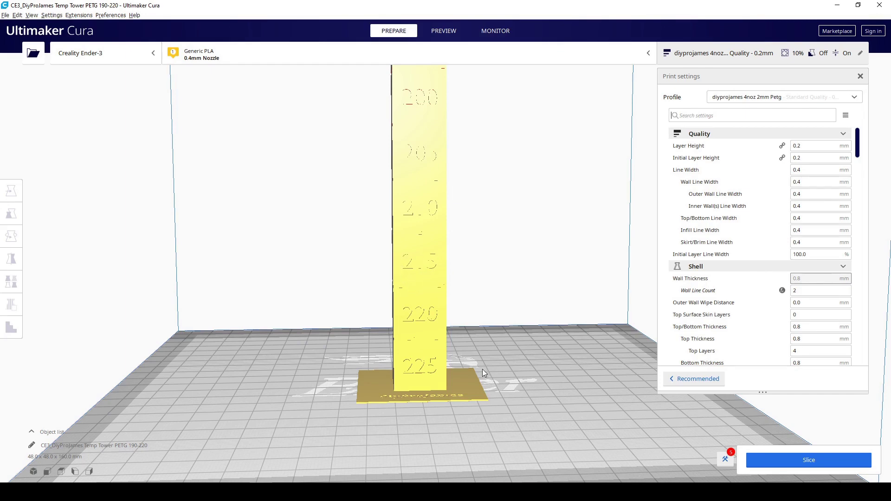
Step: Re-enable Print Cooling and select the Fan Speed field to set 10%
scroll(789, 235, down, 15)
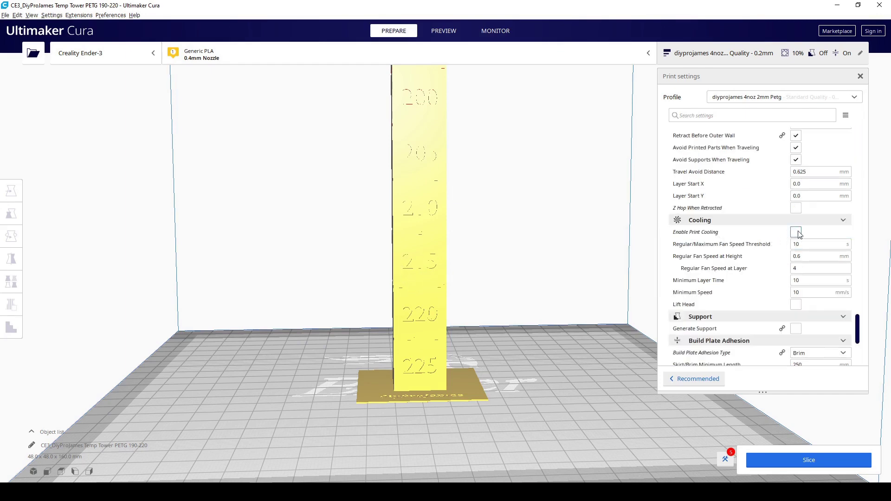
click(796, 233)
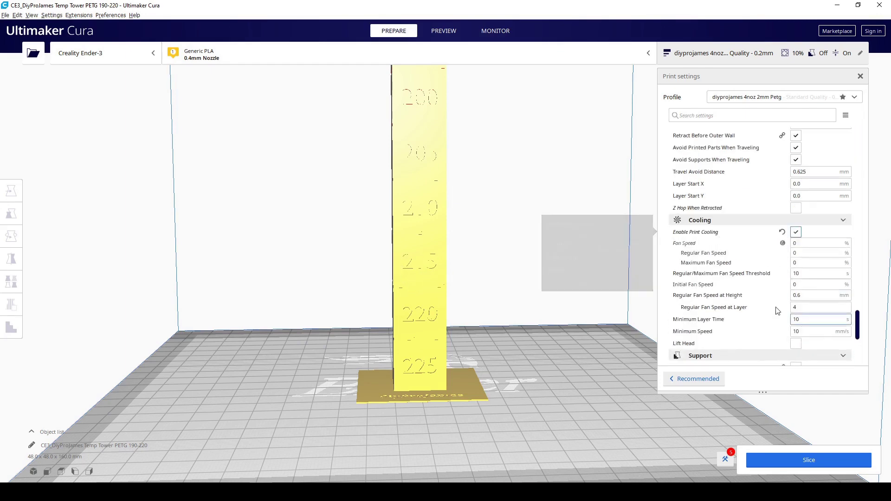
click(800, 244)
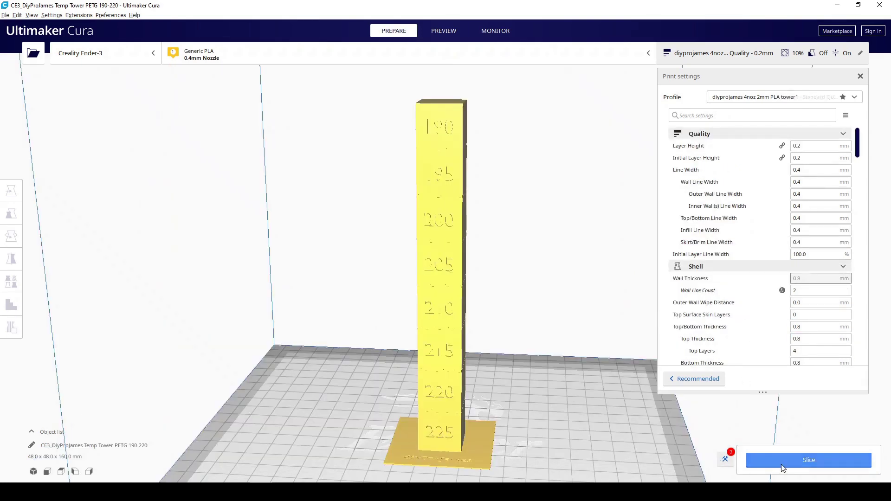
Step: Slice the tower (2 h 8 min, 9 g) and preview its layers up to layer 69, then all layers
click(772, 466)
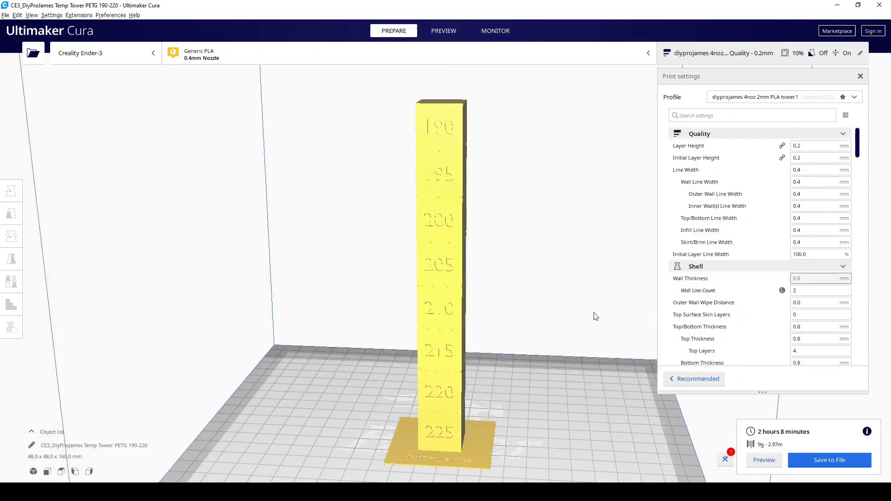
click(763, 460)
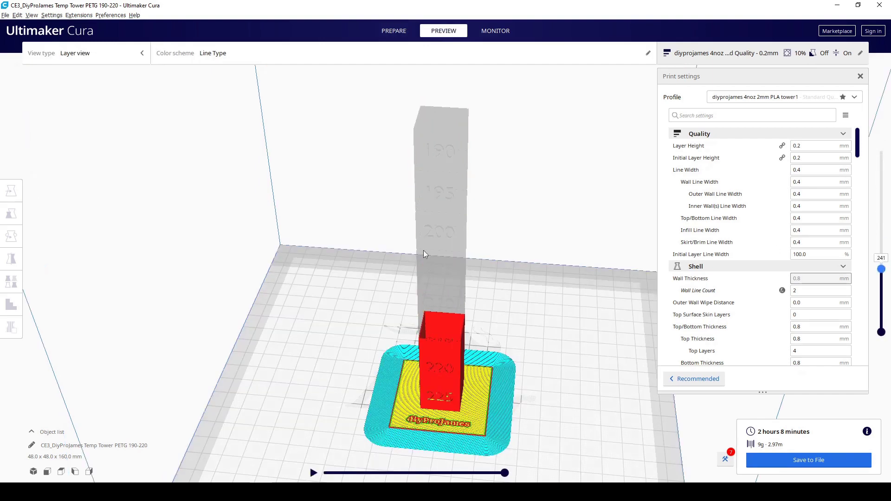
right_drag(435, 263, 667, 273)
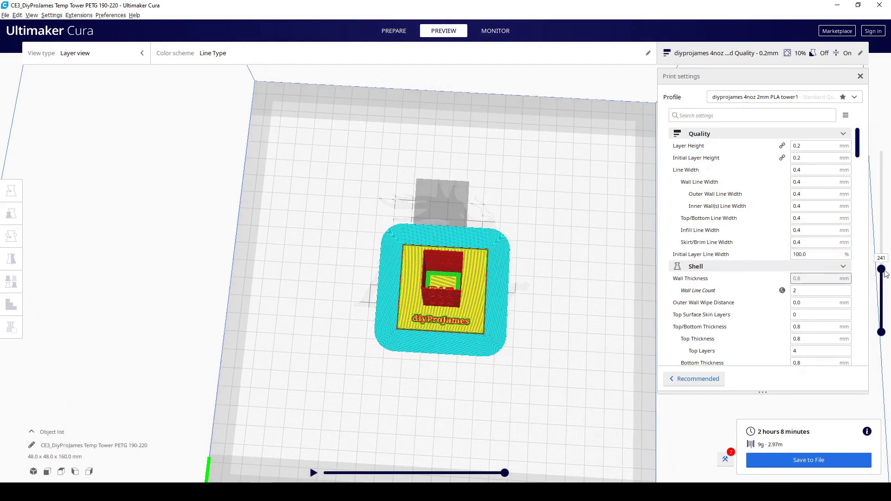
drag(885, 274, 874, 236)
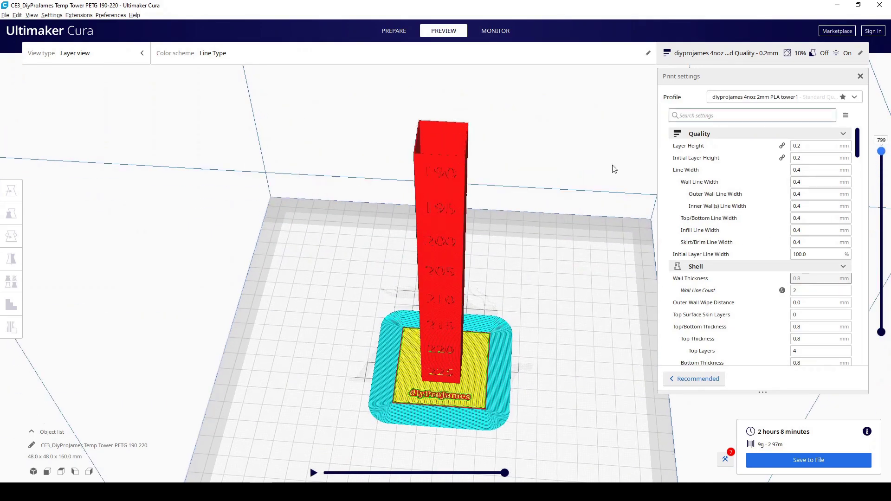
right_drag(432, 139, 427, 269)
scroll(427, 269, down, 5)
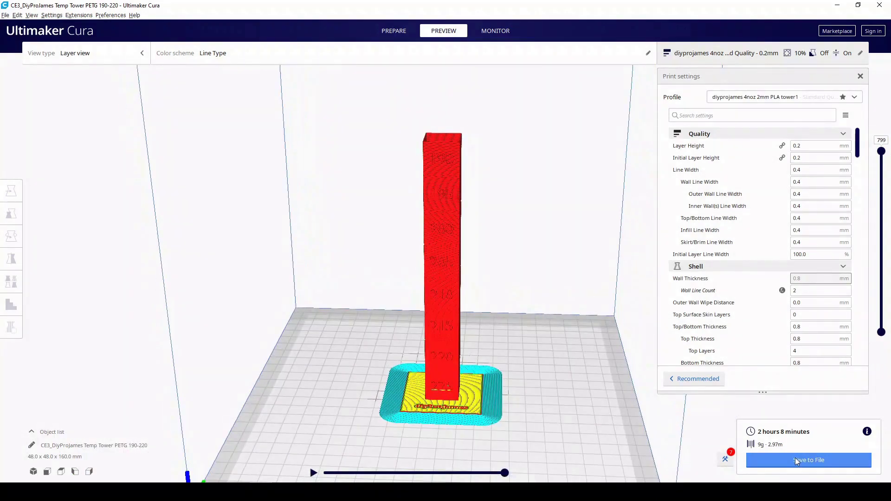